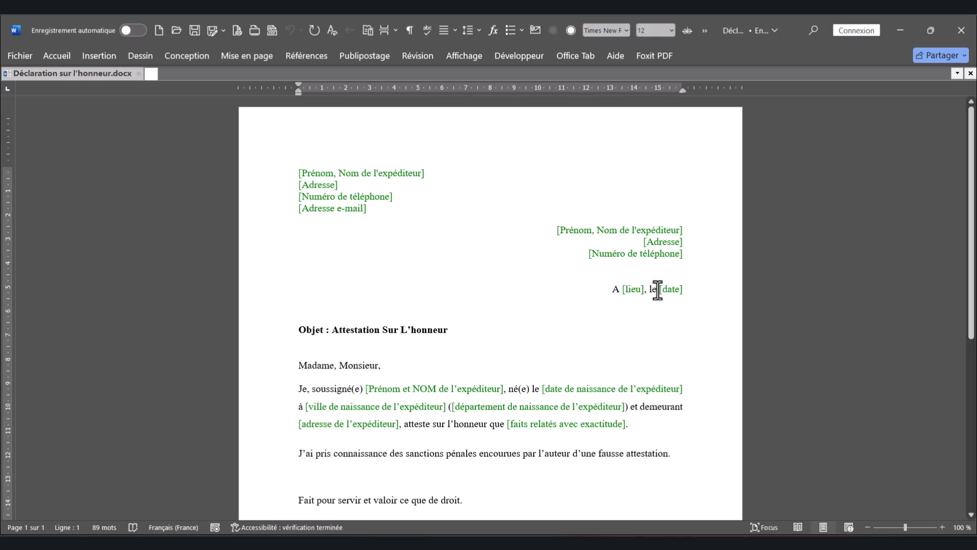
# - Replace the [date] placeholder with an automatically updating French date in the 10/02/2025 format
pyautogui.click(658, 290)
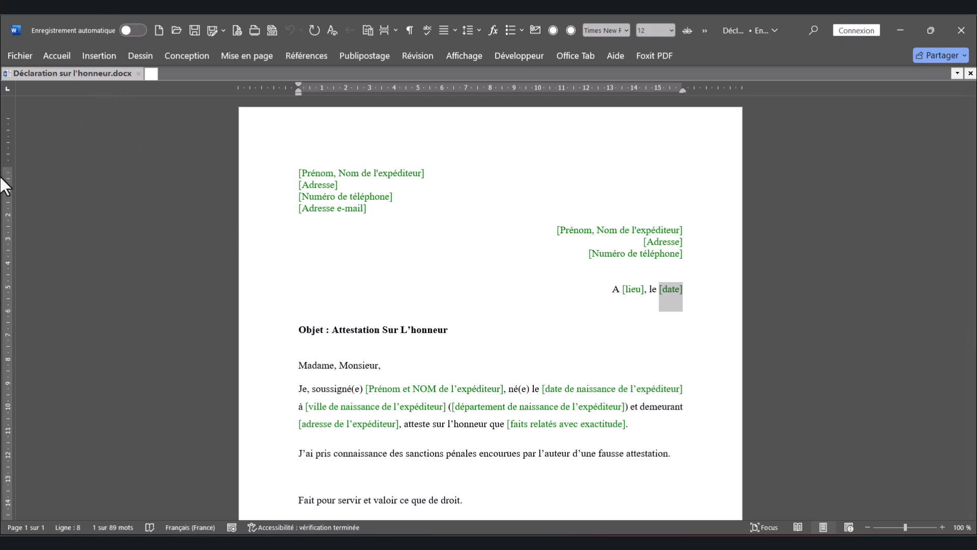
pyautogui.click(90, 53)
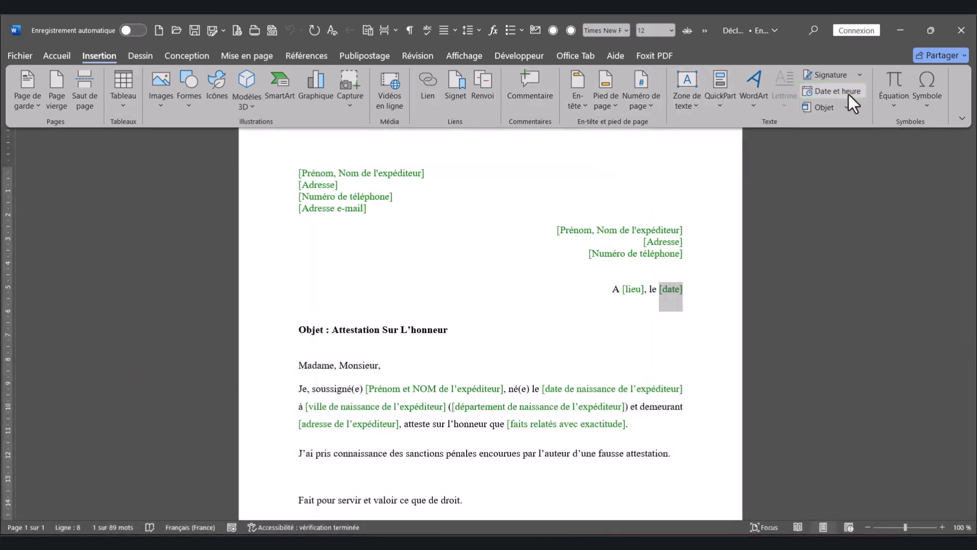
pyautogui.click(848, 94)
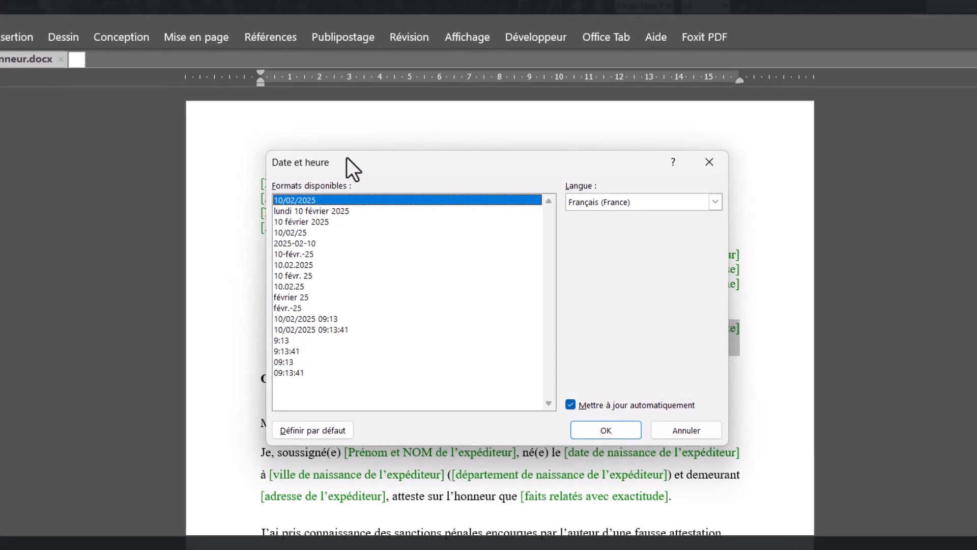
pyautogui.moveTo(344, 159); pyautogui.dragTo(328, 159)
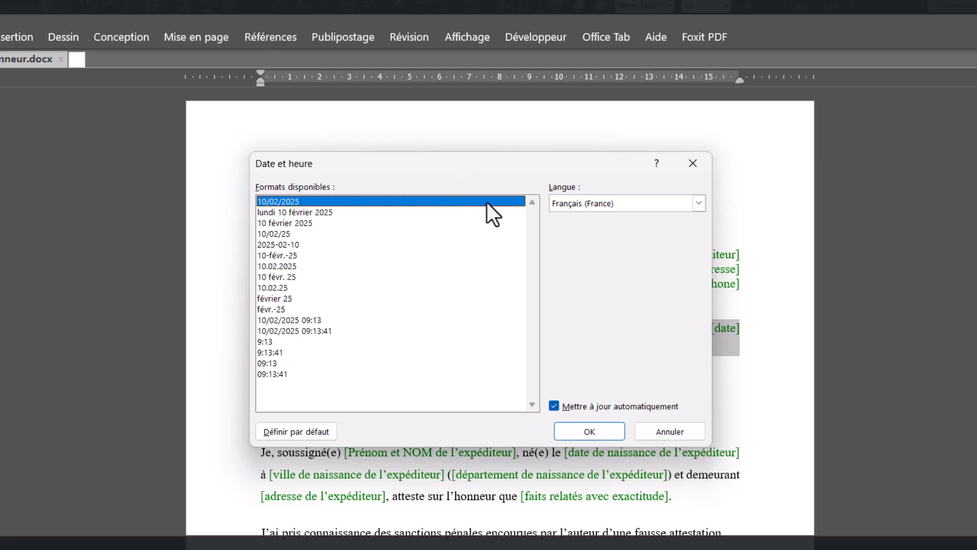
pyautogui.moveTo(485, 172); pyautogui.dragTo(463, 242)
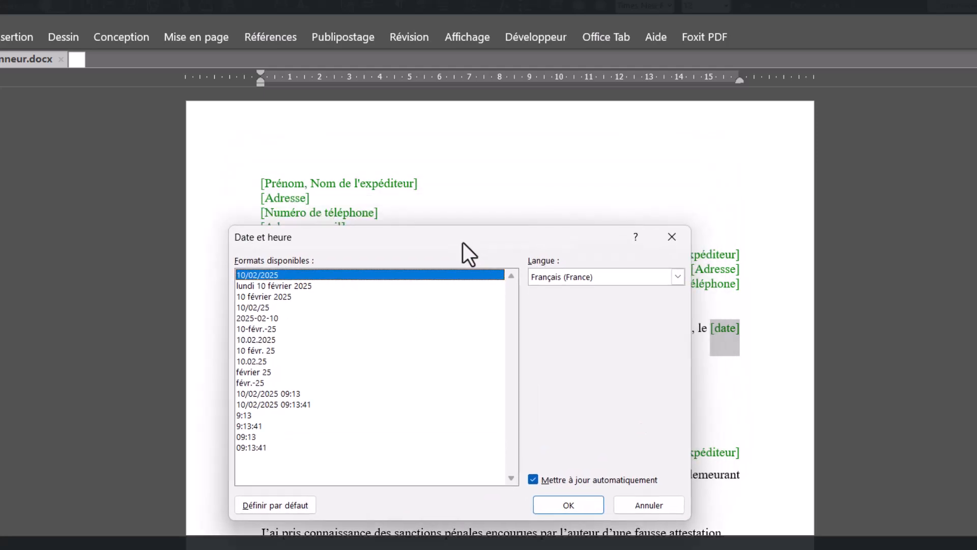
pyautogui.moveTo(552, 249); pyautogui.dragTo(532, 203)
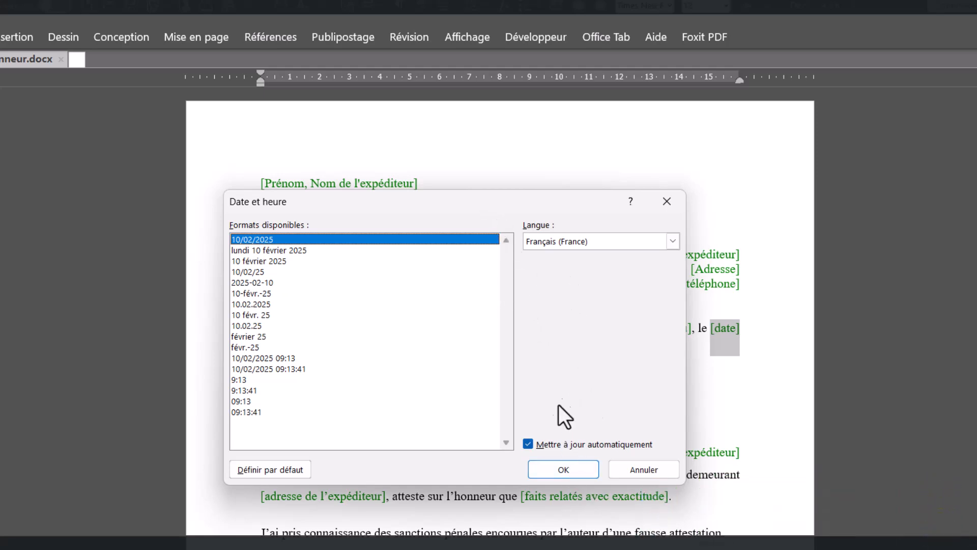
pyautogui.click(573, 471)
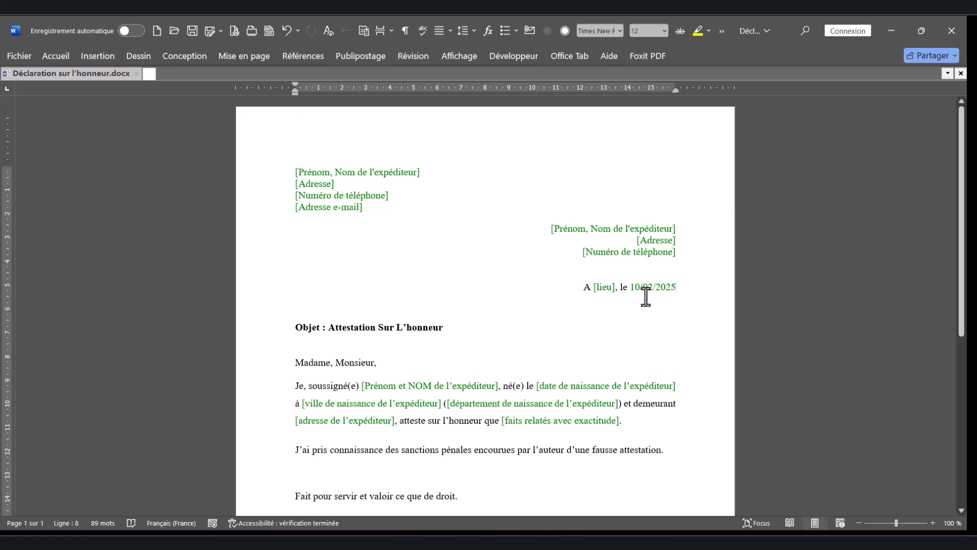
# - Delete the inserted date after "A [lieu], le"
pyautogui.moveTo(630, 286); pyautogui.dragTo(671, 288)
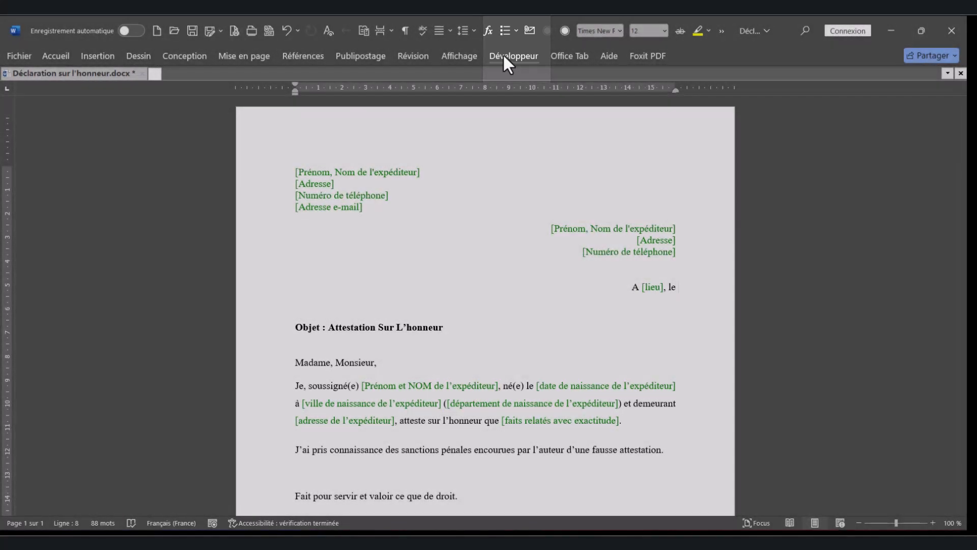
pyautogui.click(503, 55)
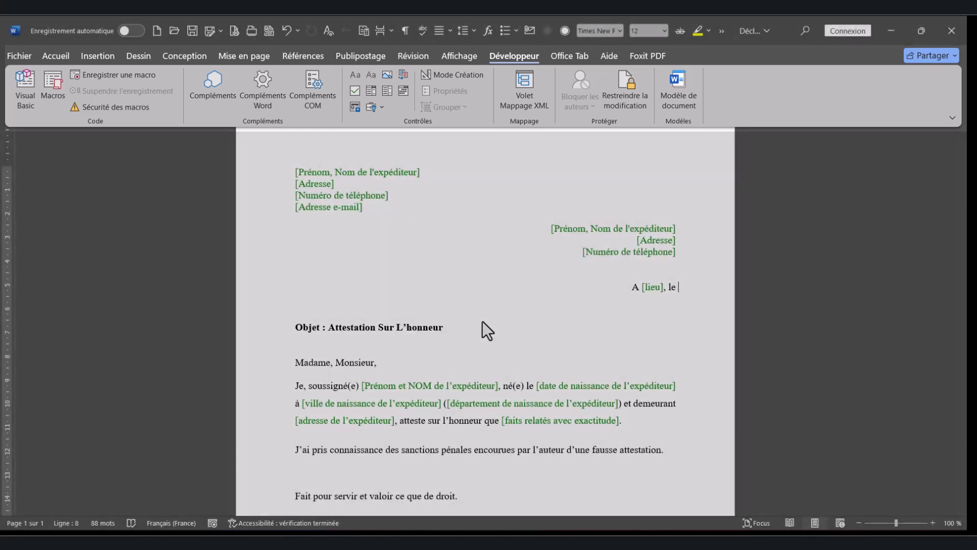
pyautogui.click(482, 320)
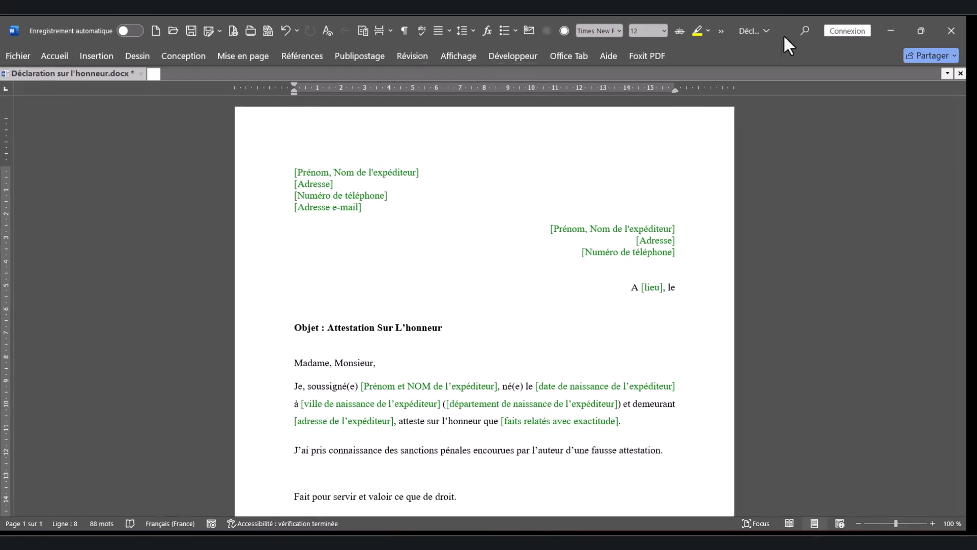
# - Review the ribbon customization options, listing all tabs (Tous les onglets) and selecting the Développeur tab
pyautogui.click(704, 32)
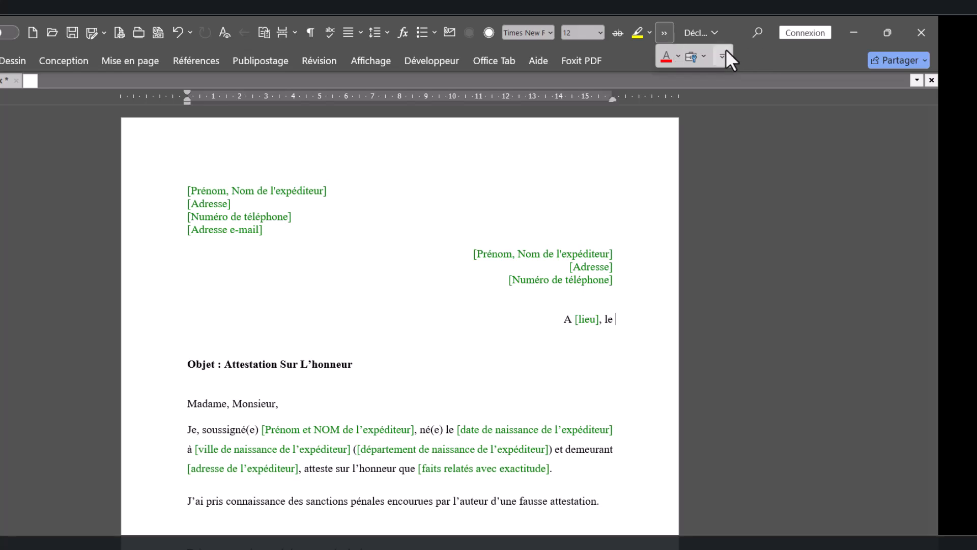
pyautogui.click(724, 54)
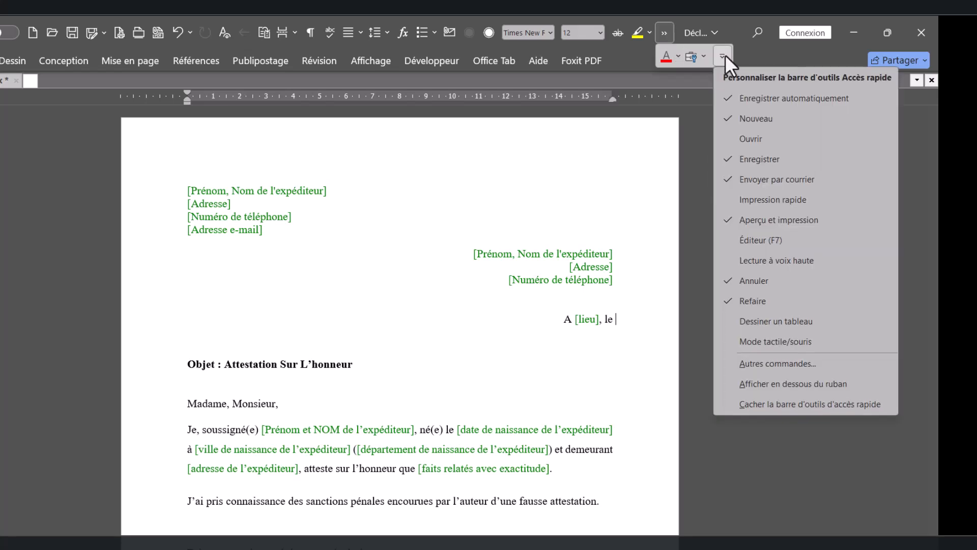
pyautogui.click(764, 362)
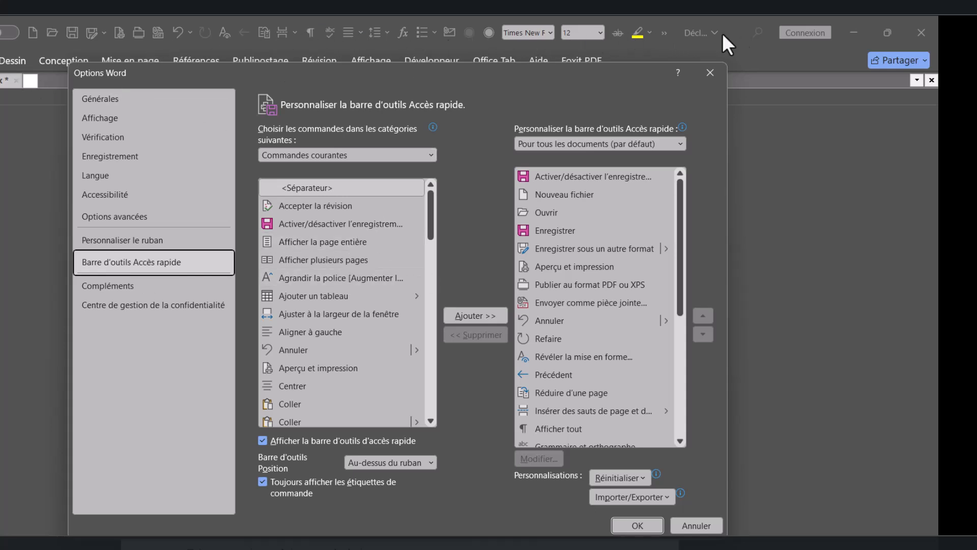
pyautogui.click(135, 239)
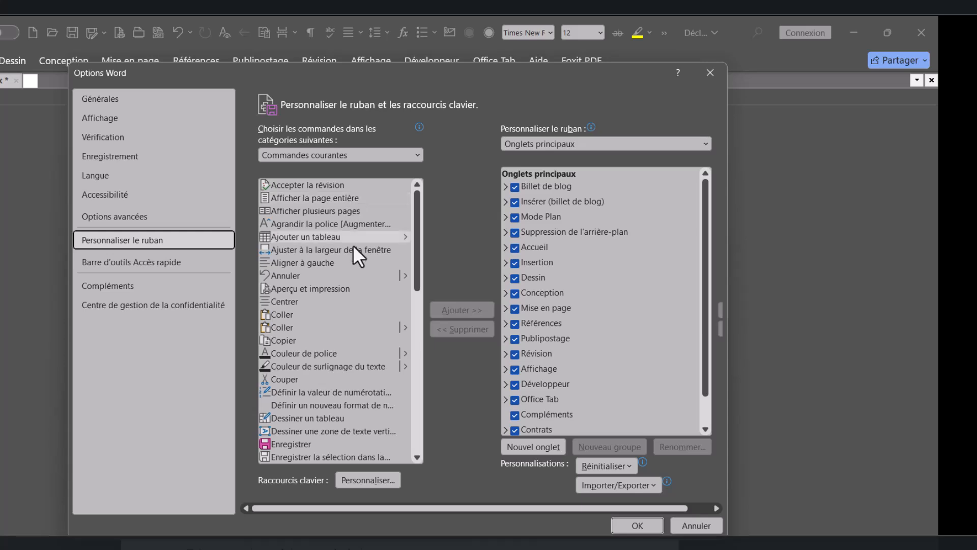
pyautogui.click(312, 154)
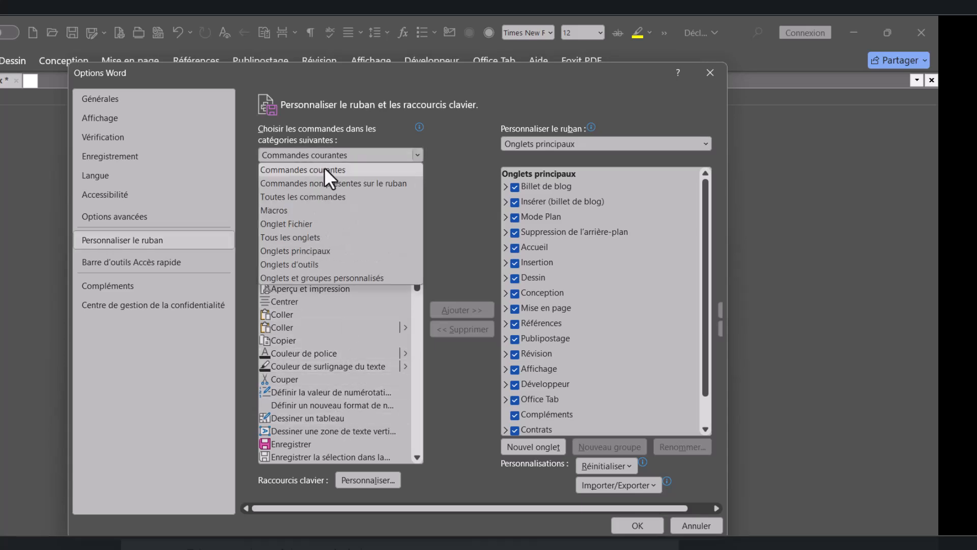
pyautogui.click(312, 238)
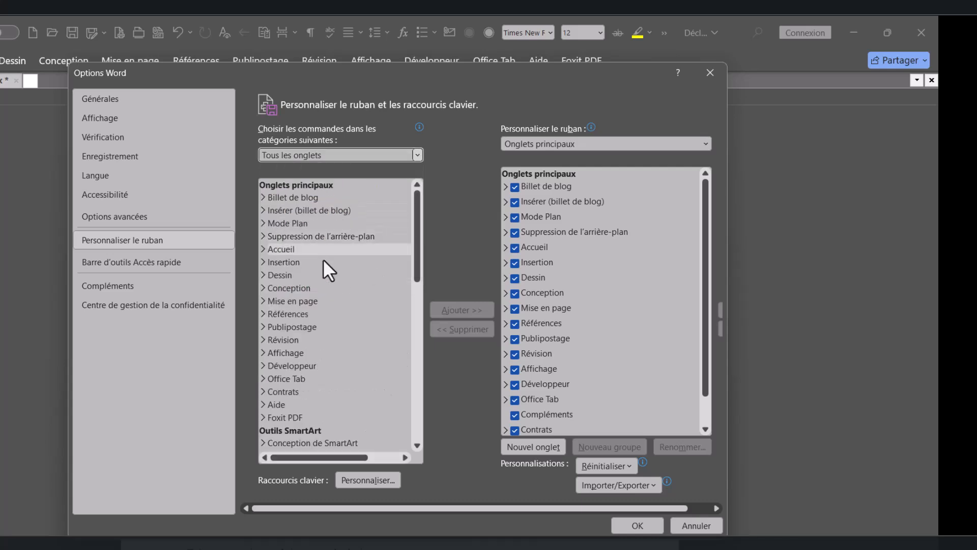
pyautogui.moveTo(416, 219)
pyautogui.mouseDown()
pyautogui.moveTo(396, 411)
pyautogui.moveTo(404, 216)
pyautogui.mouseUp()
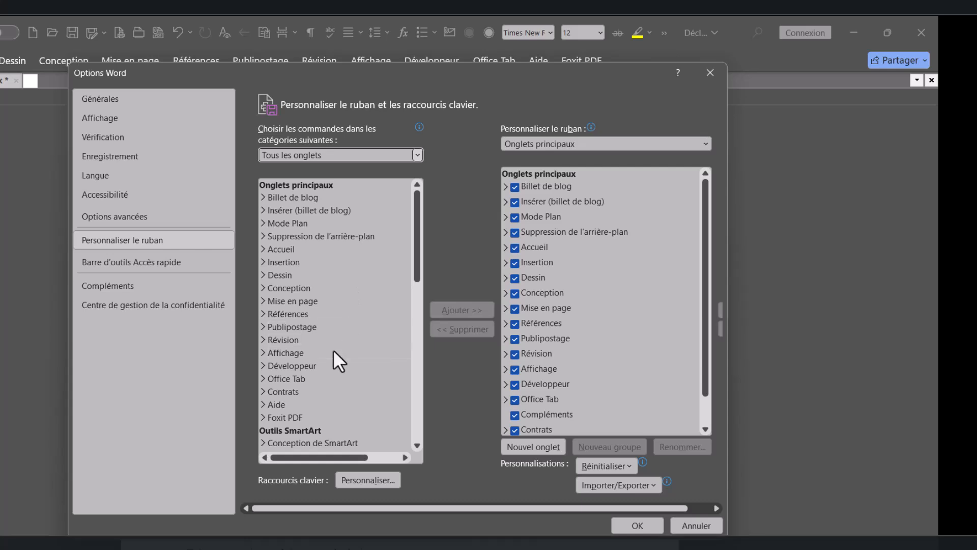
pyautogui.click(288, 365)
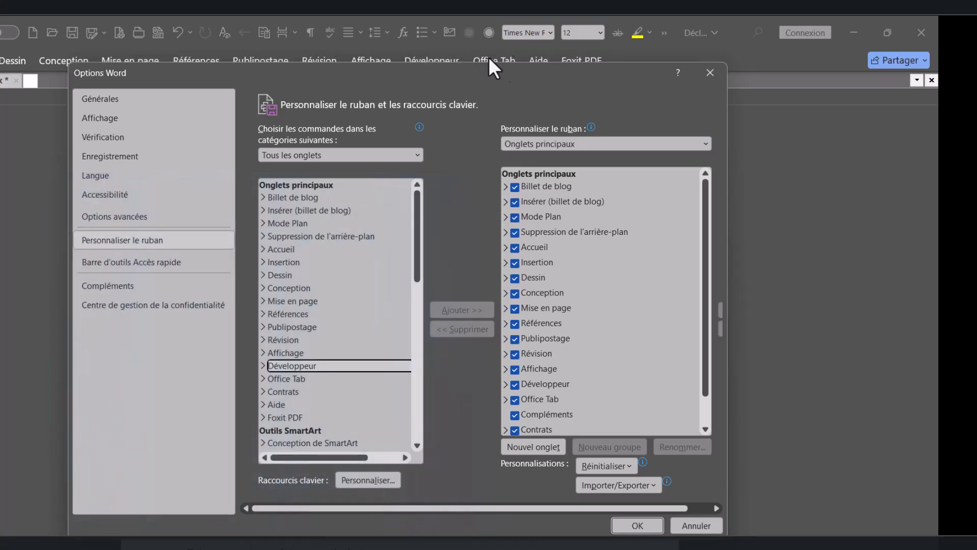
pyautogui.click(638, 527)
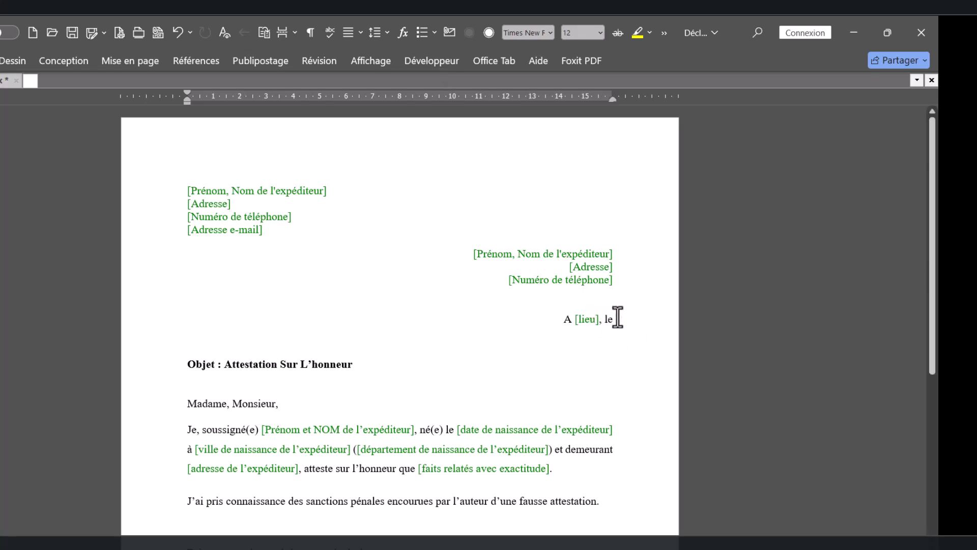
# - Insert a date picker content control after "A [lieu], le"
pyautogui.click(428, 61)
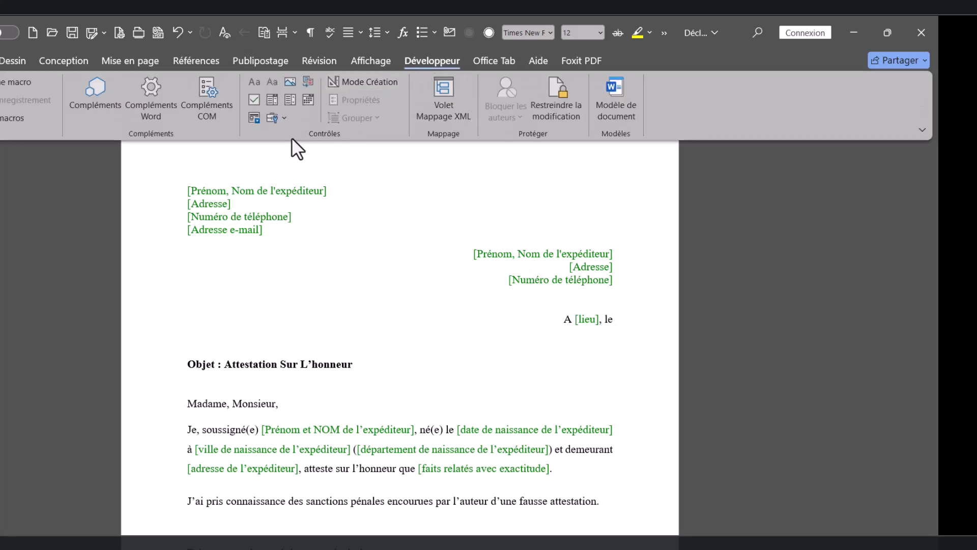
pyautogui.click(309, 100)
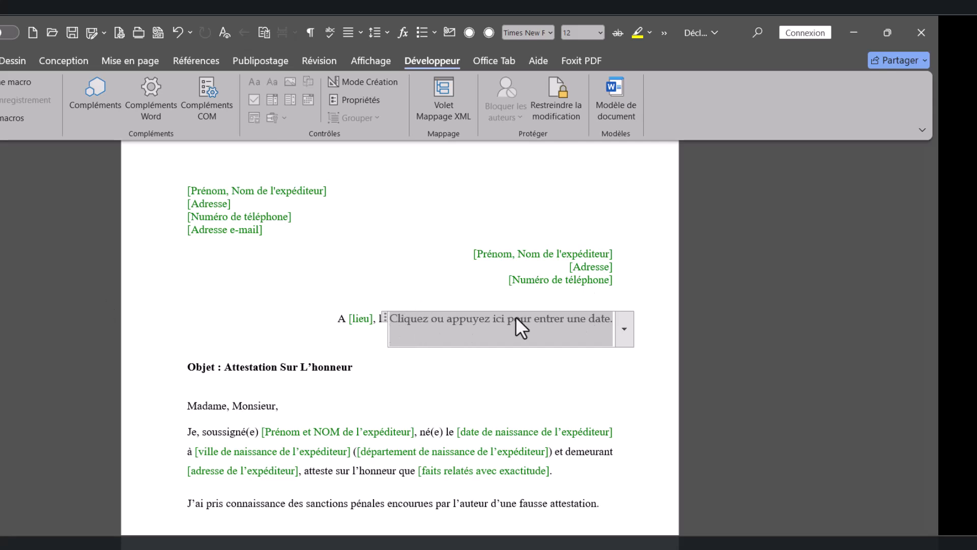
pyautogui.hotkey('ctrl', 'F1')
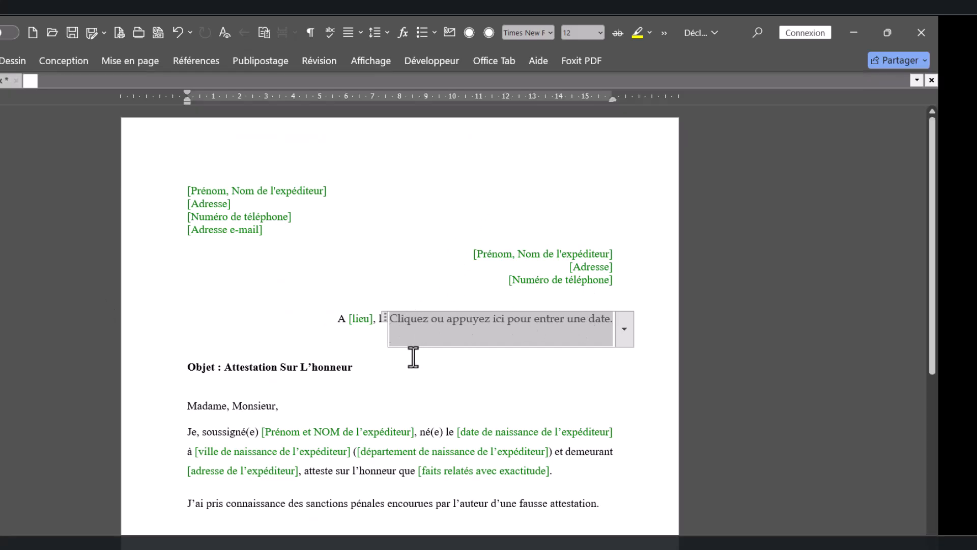
# - Title the date picker control "date" in its properties, with the dd/MM/yyyy format and the Grégorien calendar type
pyautogui.click(386, 316)
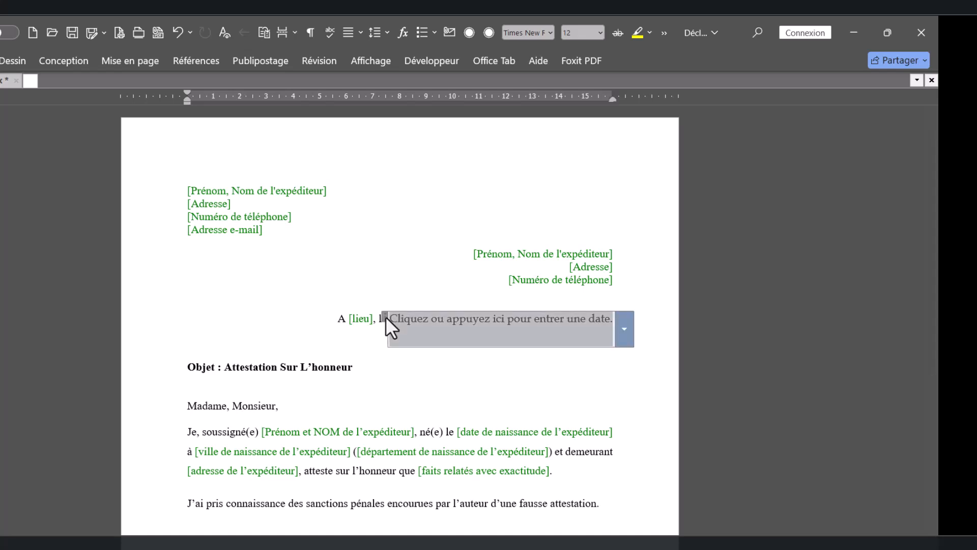
pyautogui.click(435, 62)
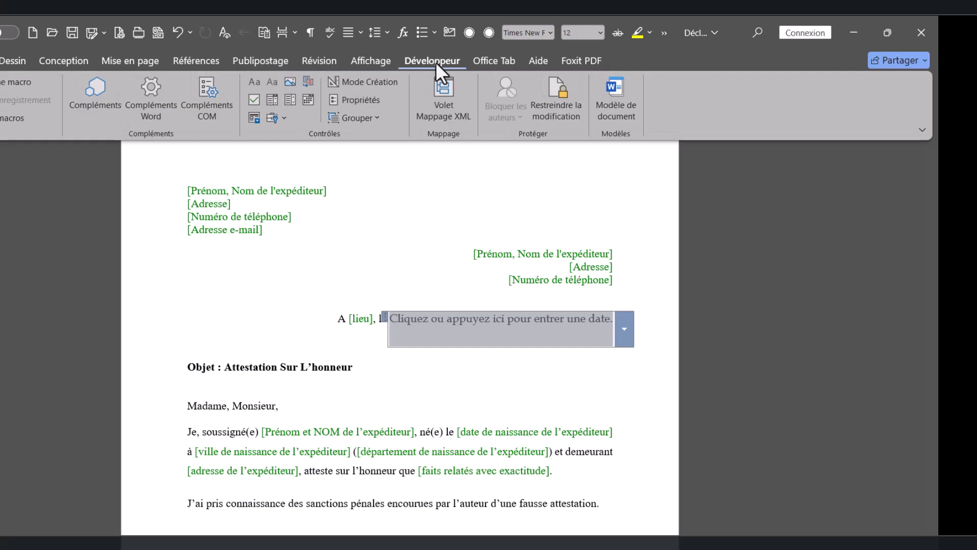
pyautogui.click(362, 99)
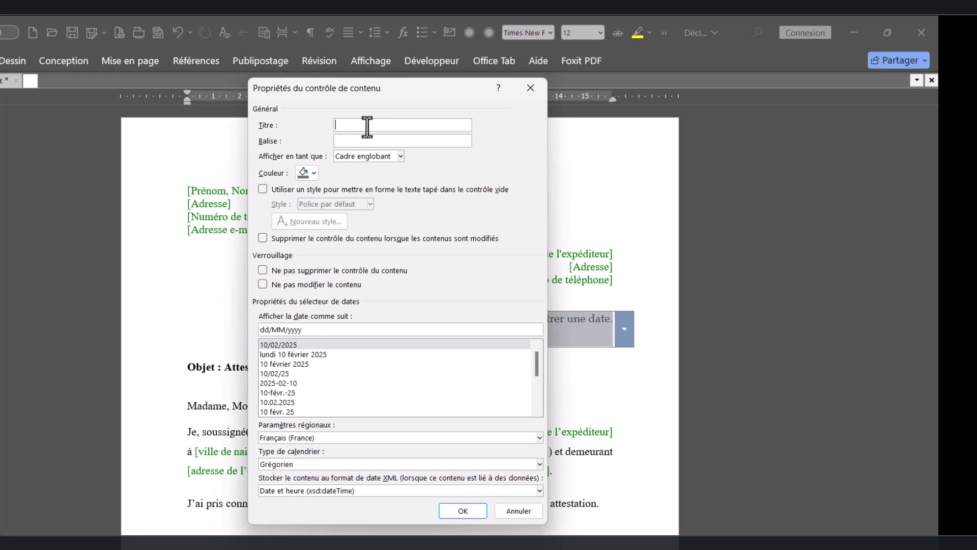
pyautogui.write('date')
pyautogui.moveTo(539, 371); pyautogui.dragTo(522, 346)
pyautogui.click(540, 464)
pyautogui.click(368, 461)
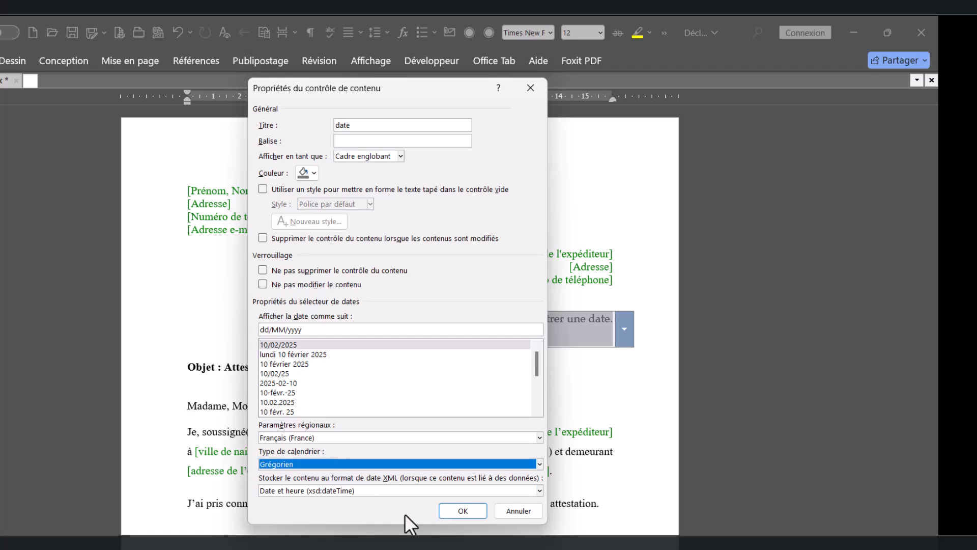
pyautogui.click(452, 511)
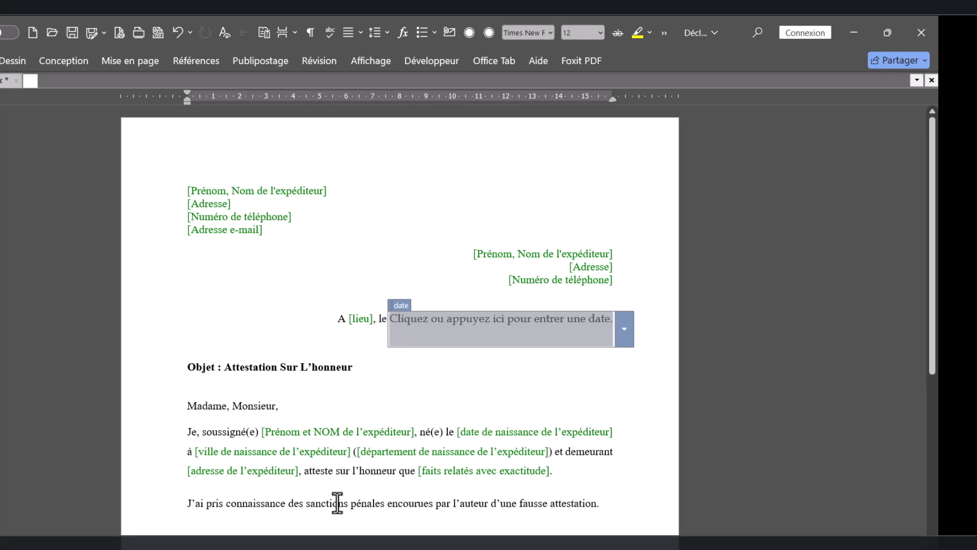
pyautogui.click(337, 502)
# - Pick 4 February 2025 in the date control's calendar
pyautogui.click(523, 318)
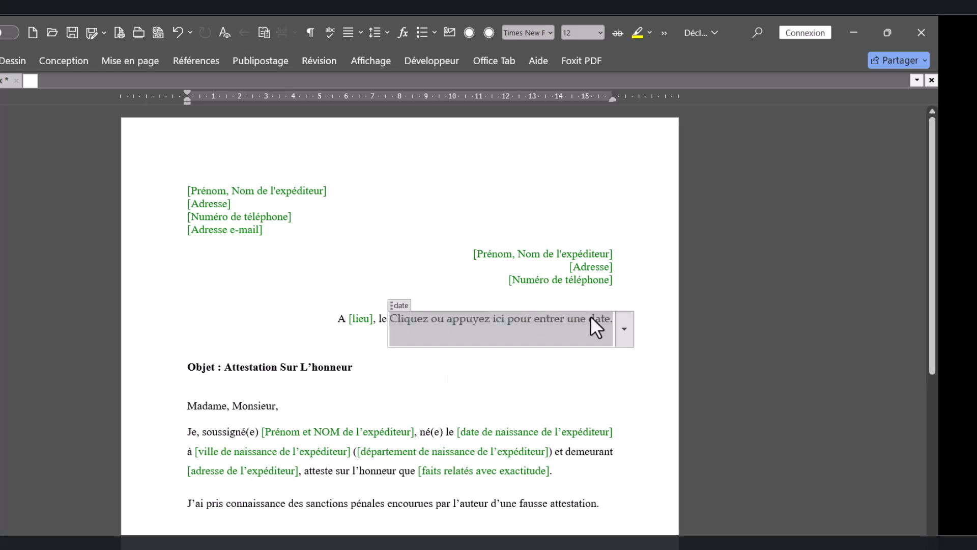
pyautogui.click(623, 328)
pyautogui.click(551, 396)
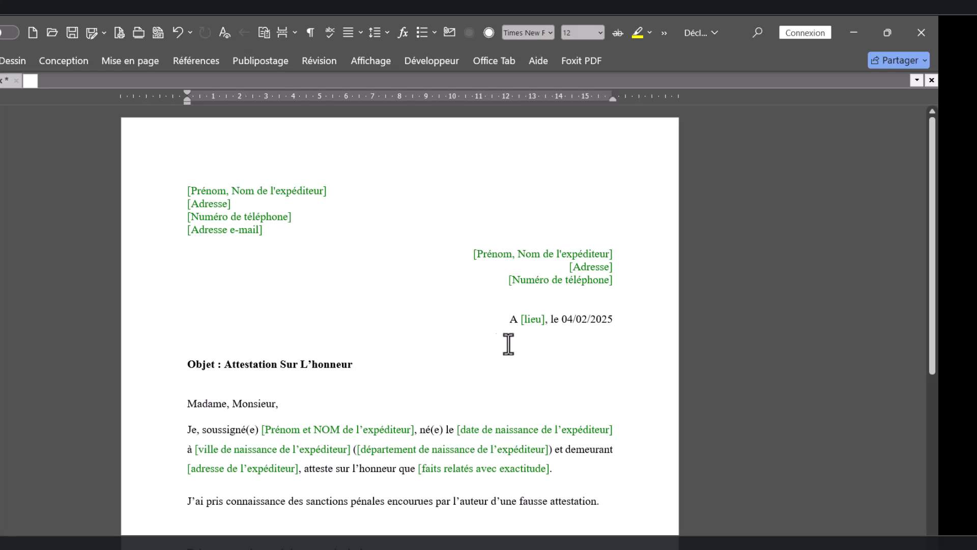
# - Examine the date control's calendar by browsing back to earlier months, and close it without choosing another date
pyautogui.click(575, 328)
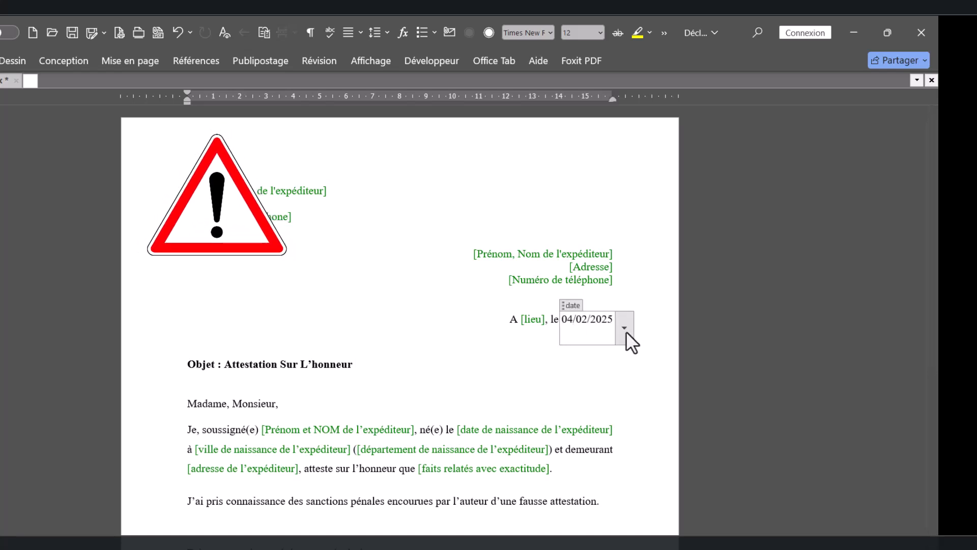
pyautogui.click(410, 381)
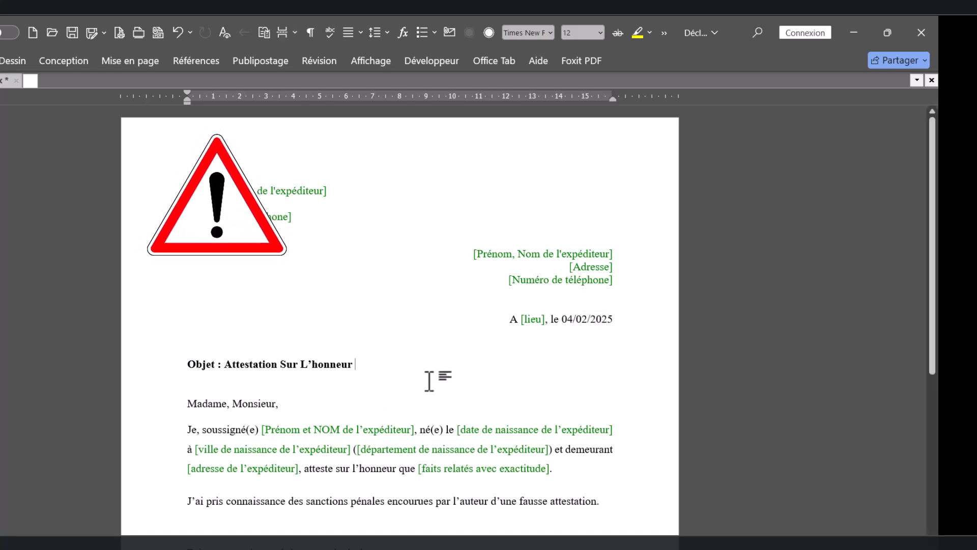
pyautogui.click(593, 319)
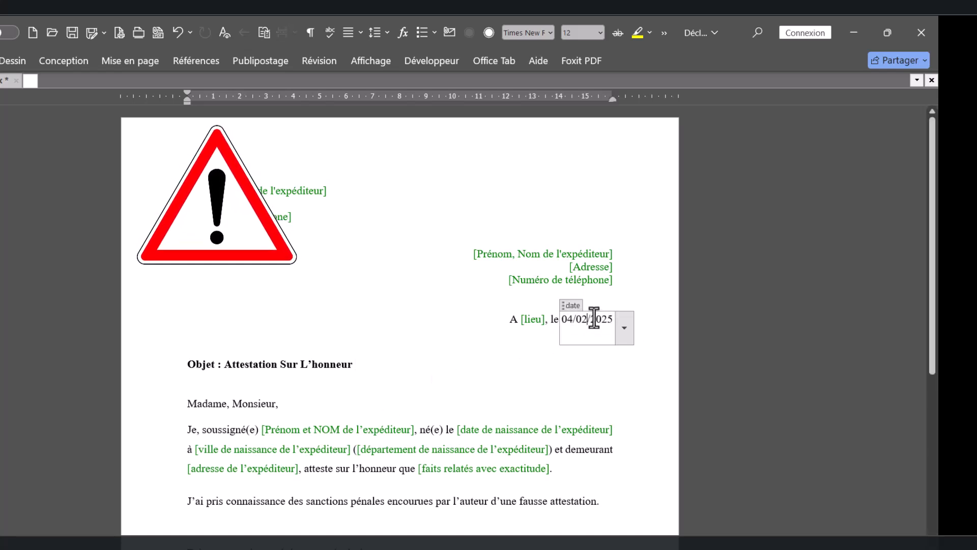
pyautogui.click(624, 327)
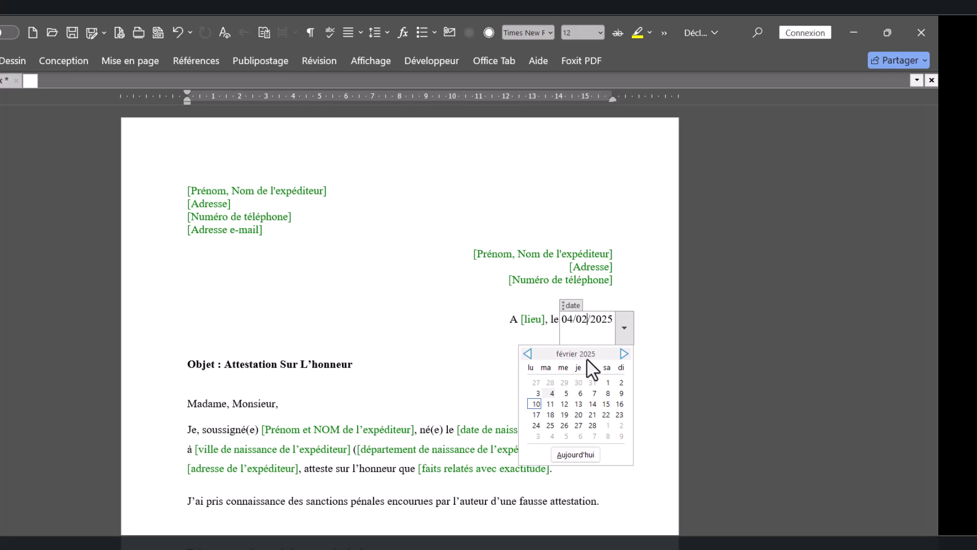
pyautogui.click(528, 354)
pyautogui.click(528, 354)
pyautogui.click(463, 375)
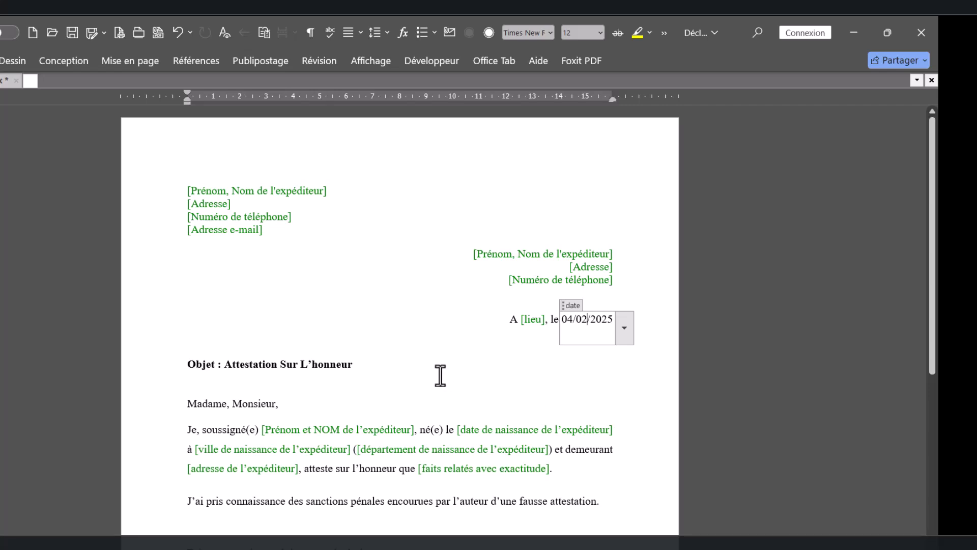
pyautogui.click(490, 376)
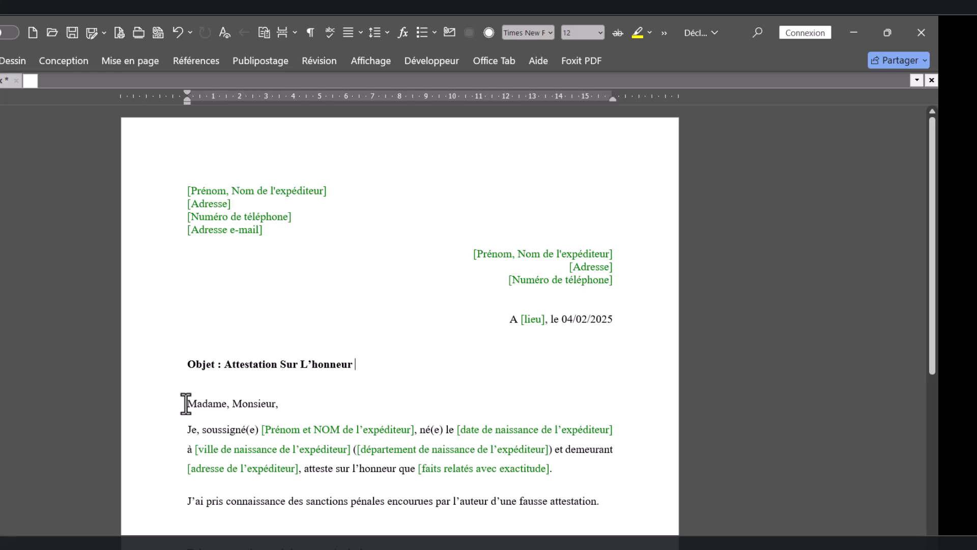
pyautogui.moveTo(187, 405); pyautogui.dragTo(267, 398)
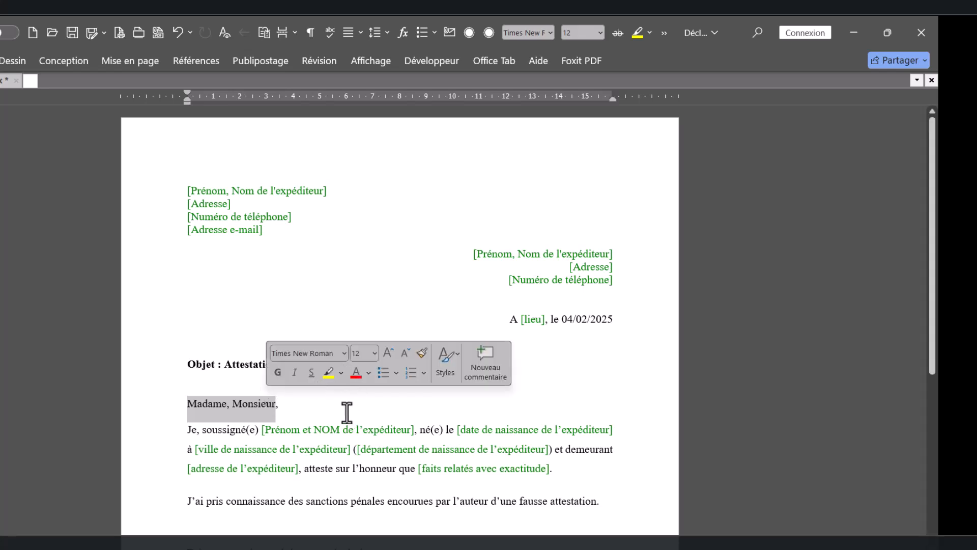
pyautogui.click(277, 408)
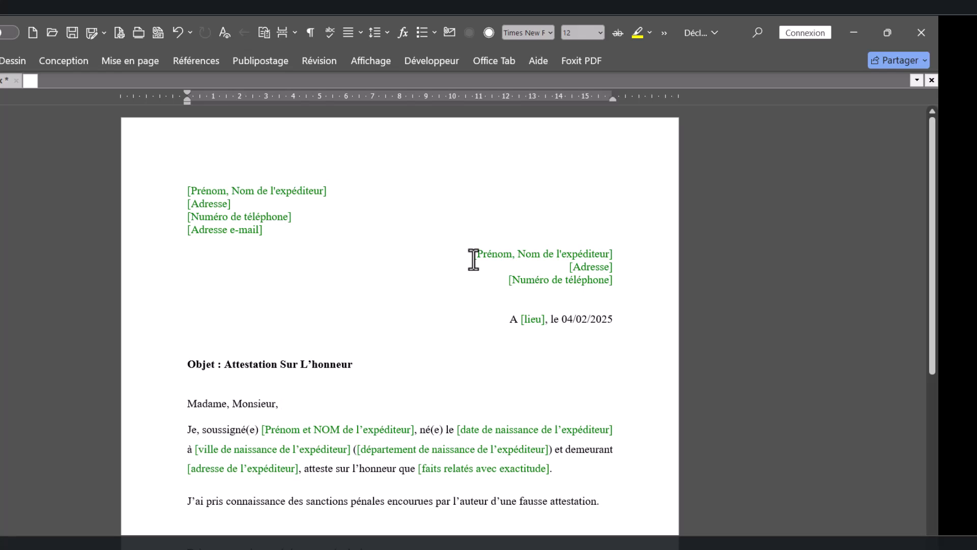
pyautogui.moveTo(474, 258); pyautogui.dragTo(508, 259)
# - Copy the salutation "Madame, Monsieur," and turn the selected line into a combo box content control
pyautogui.tripleClick(278, 408)
pyautogui.moveTo(278, 411); pyautogui.dragTo(281, 413)
pyautogui.click(254, 407)
pyautogui.click(143, 413)
pyautogui.hotkey('ctrl', 'c')
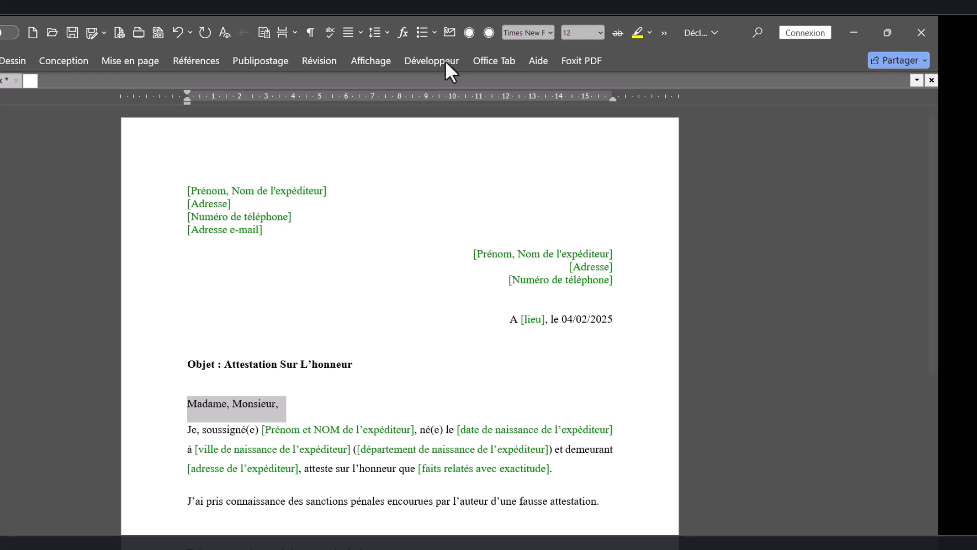
pyautogui.click(426, 60)
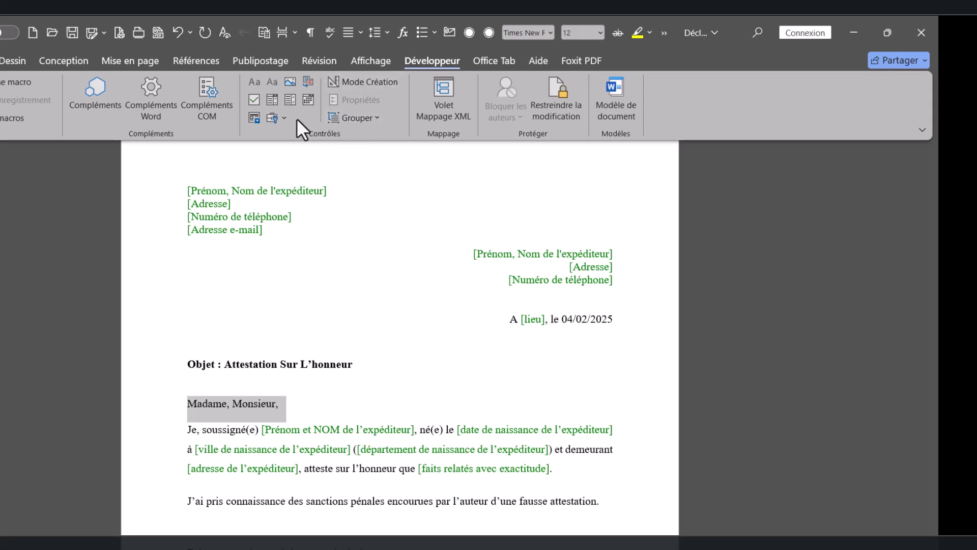
pyautogui.click(274, 101)
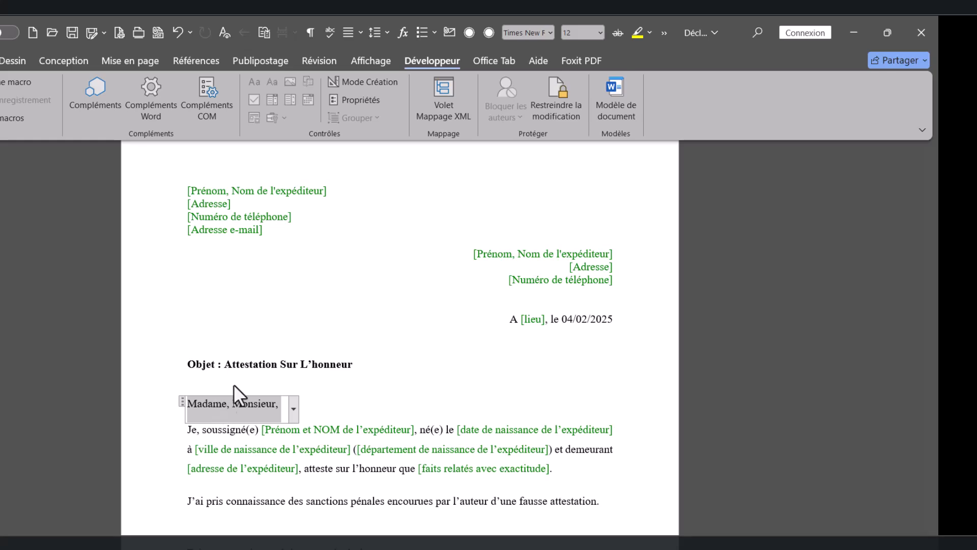
# - Title the salutation's combo box "Civilité" in its properties and remove the default "Choisissez un élément." entry from its list
pyautogui.click(367, 99)
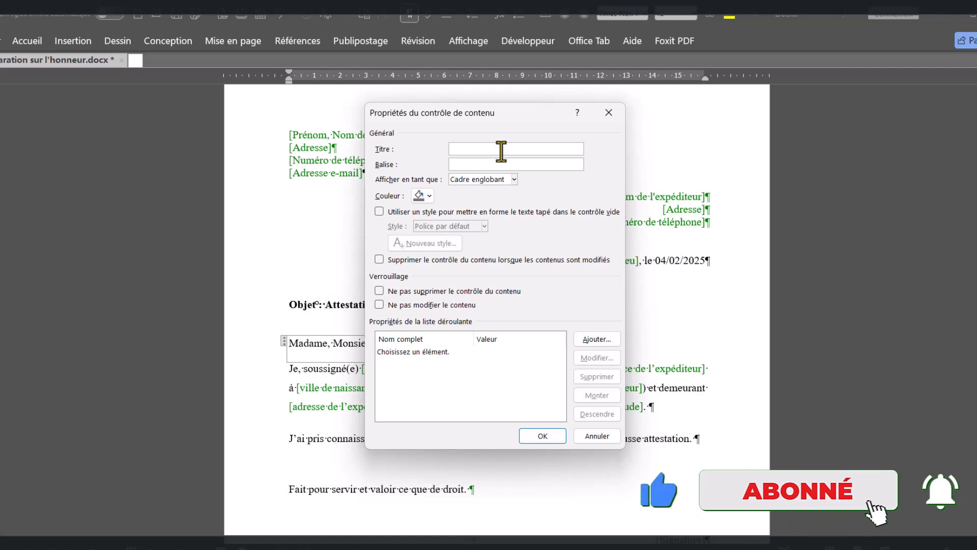
pyautogui.write('Civilité')
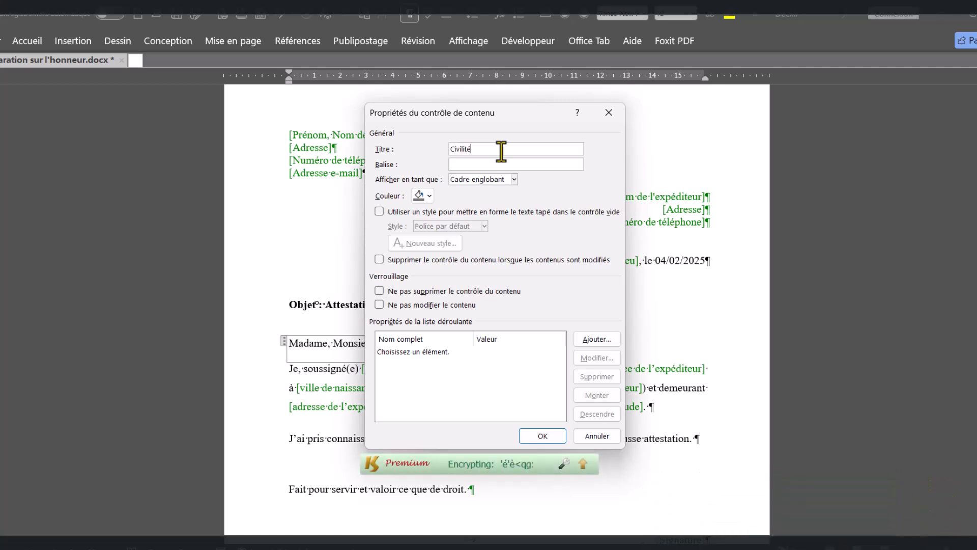
pyautogui.click(549, 351)
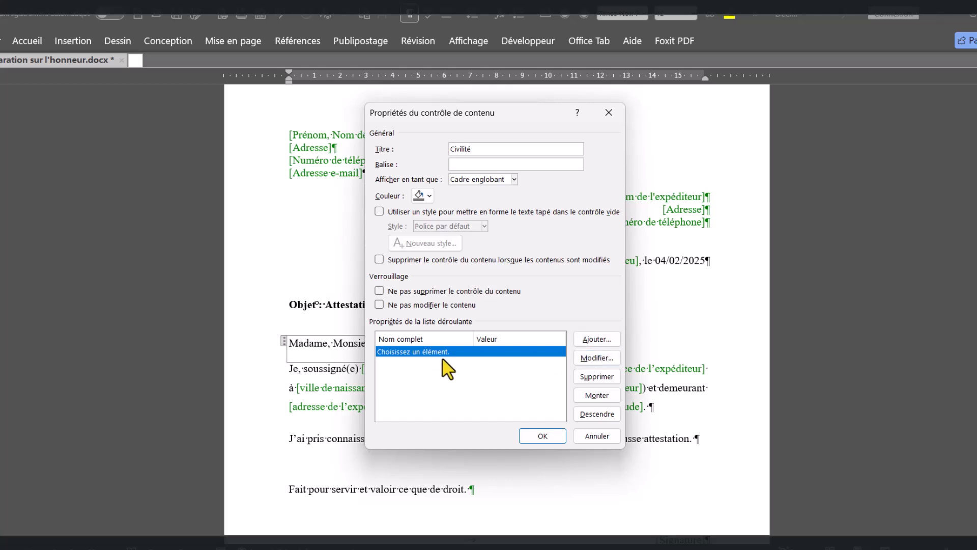
pyautogui.click(590, 376)
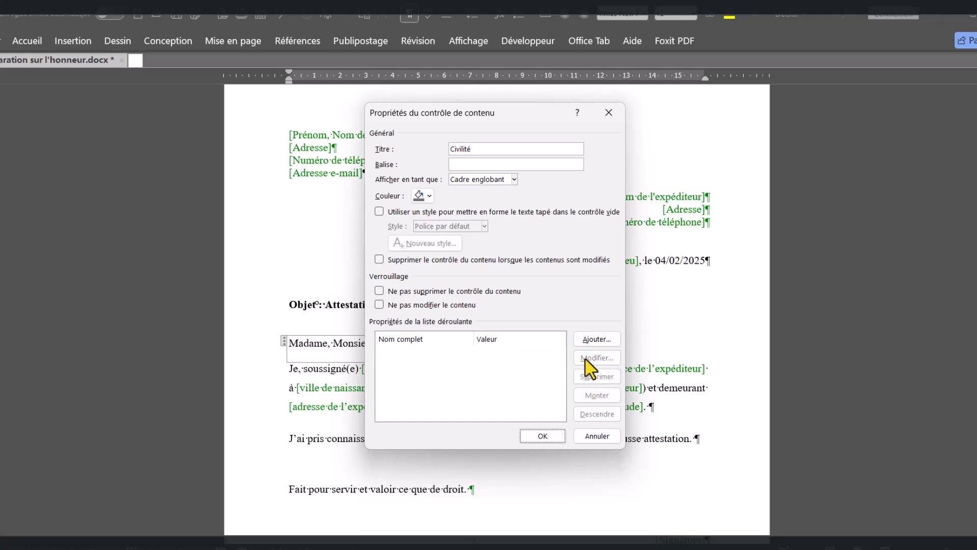
# - Add the choice "Madame," to the combo box list, using the copied salutation without "Monsieur,"
pyautogui.click(593, 339)
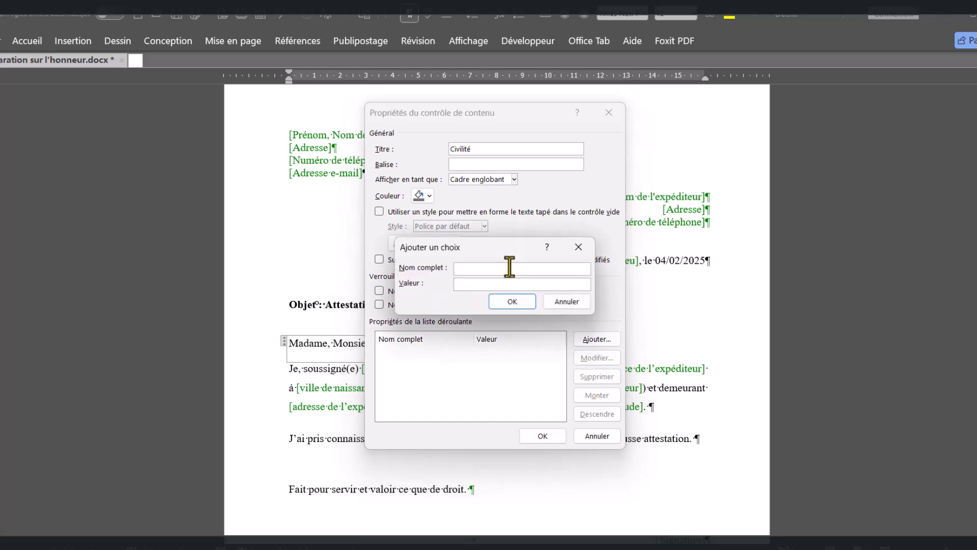
pyautogui.hotkey('ctrl', 'v')
pyautogui.moveTo(486, 270); pyautogui.dragTo(532, 270)
pyautogui.press('BackSpace')
pyautogui.click(512, 302)
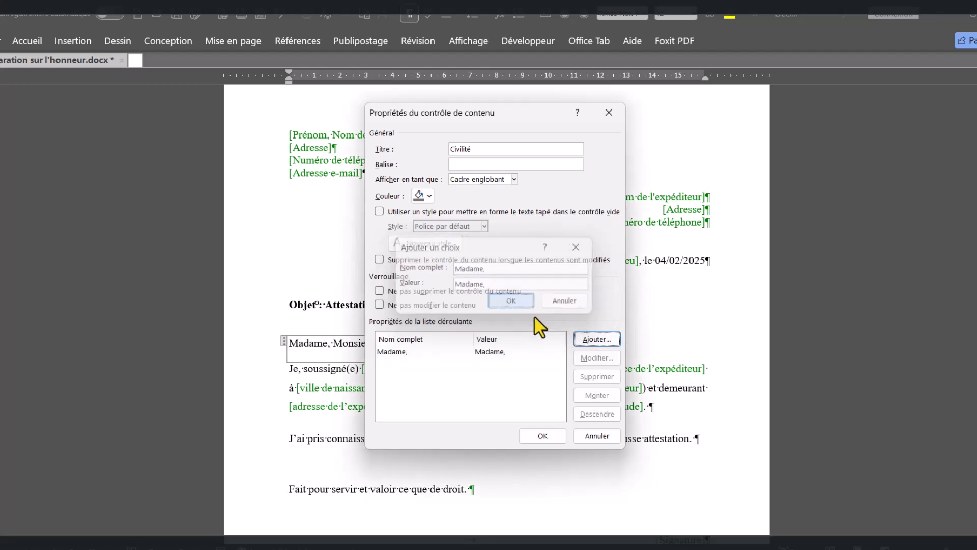
# - Add "Monsieur," as the second list choice from the copied salutation and apply the control's properties
pyautogui.click(605, 342)
pyautogui.hotkey('ctrl', 'v')
pyautogui.doubleClick(465, 269)
pyautogui.press('BackSpace')
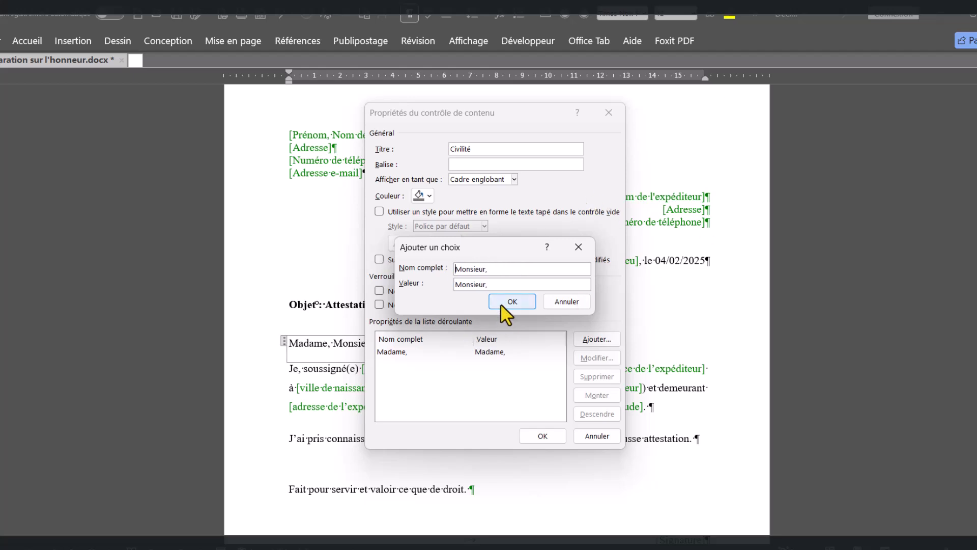
pyautogui.click(517, 301)
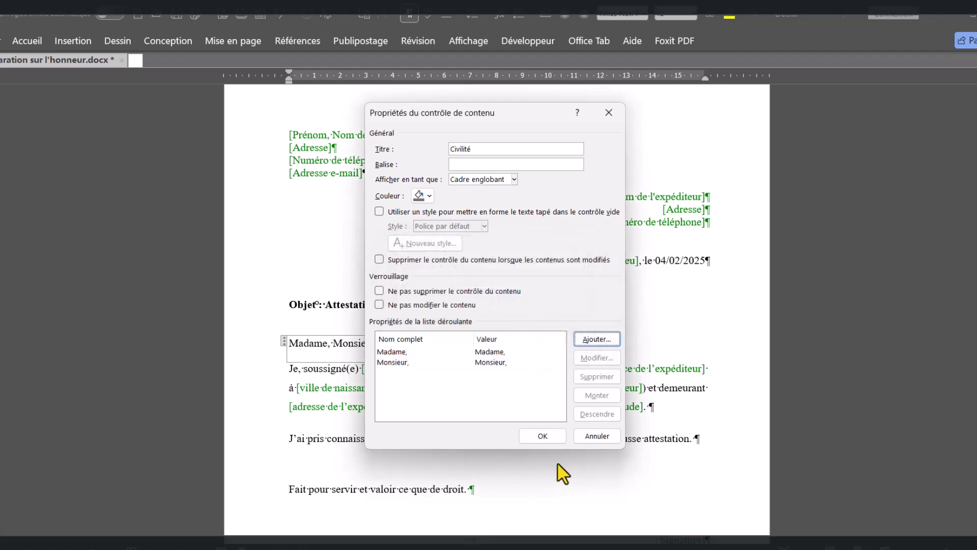
pyautogui.click(550, 436)
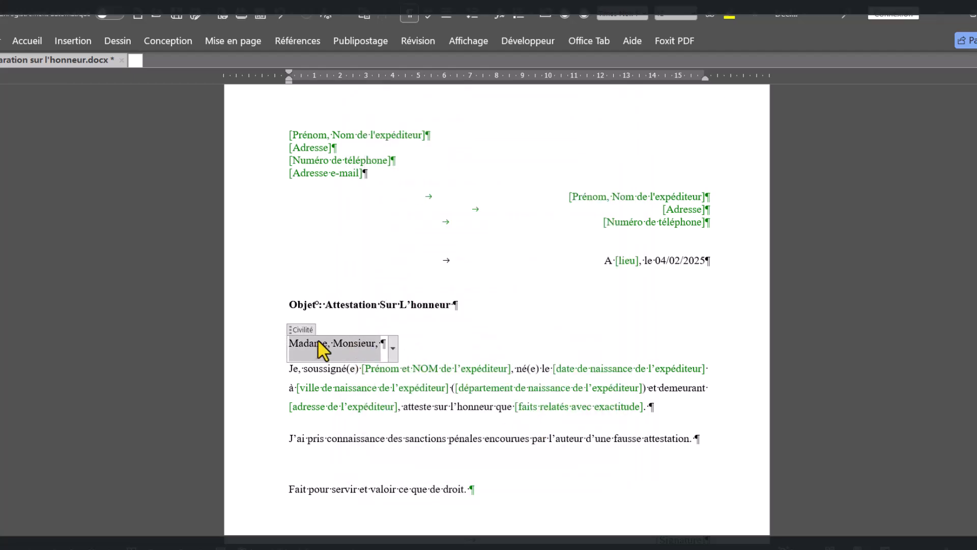
# - Try the Civilité list by choosing "Madame," and switching it to "Monsieur,", and leave the control
pyautogui.click(394, 358)
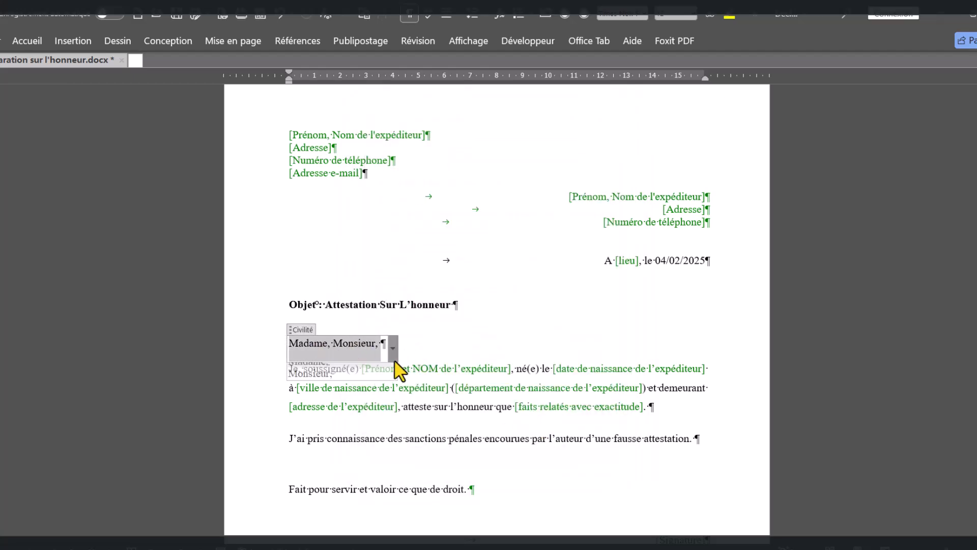
pyautogui.click(342, 371)
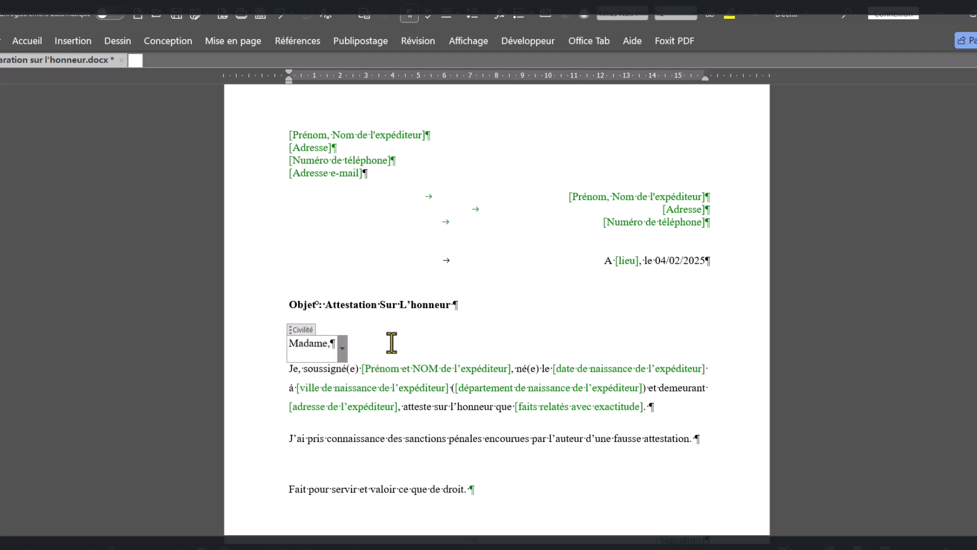
pyautogui.click(323, 343)
pyautogui.click(342, 346)
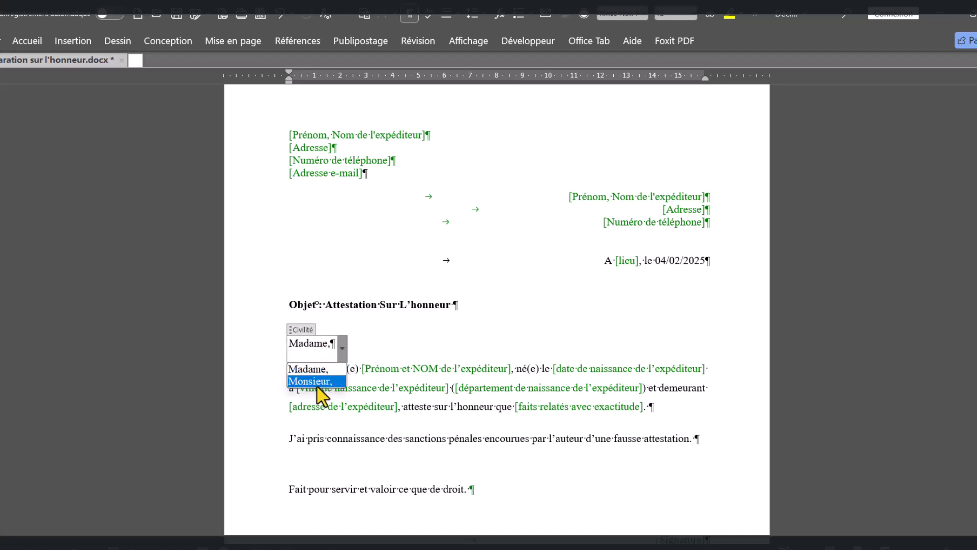
pyautogui.click(321, 391)
pyautogui.click(319, 402)
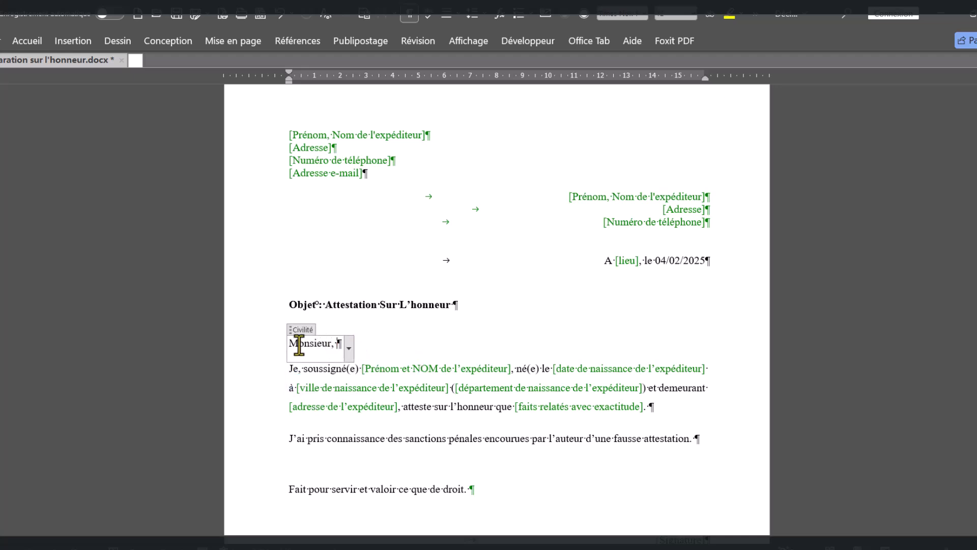
pyautogui.click(255, 349)
pyautogui.click(397, 356)
pyautogui.click(325, 405)
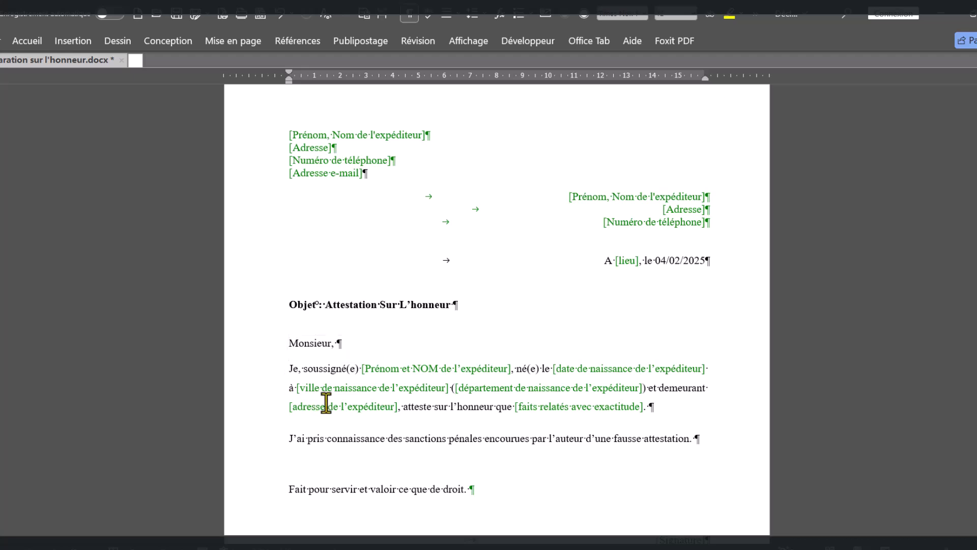